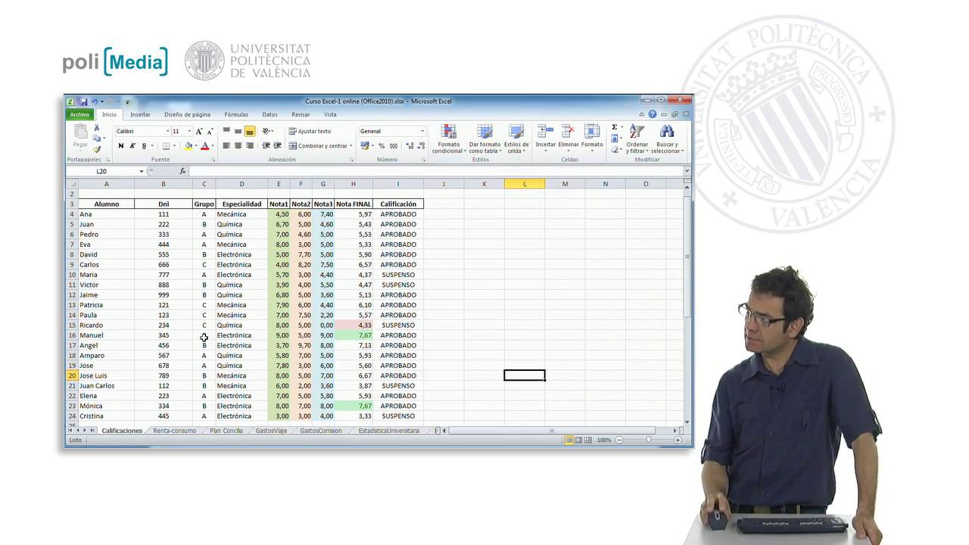
From a cell in the grades data, choose the light table style Estilo de tabla claro 2.
left_click(249, 286)
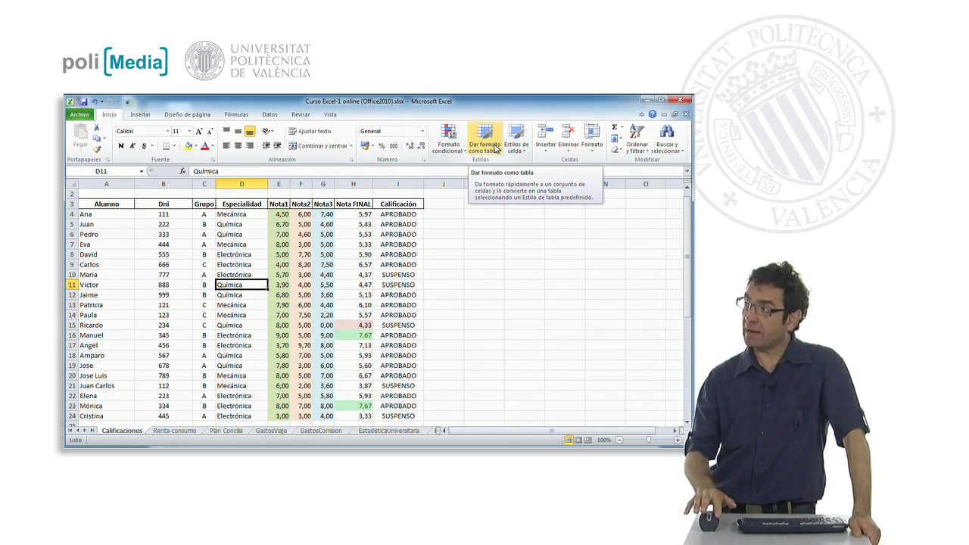
left_click(496, 148)
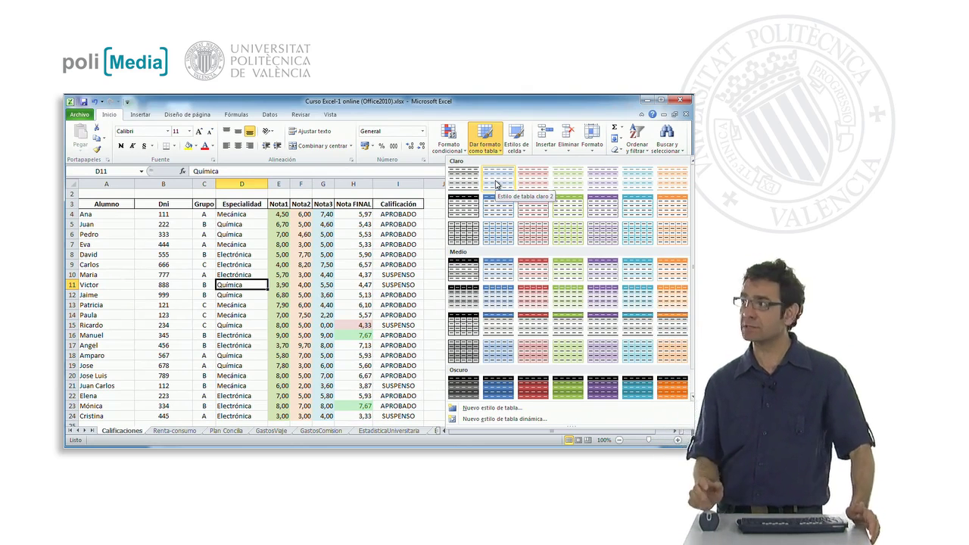
left_click(497, 184)
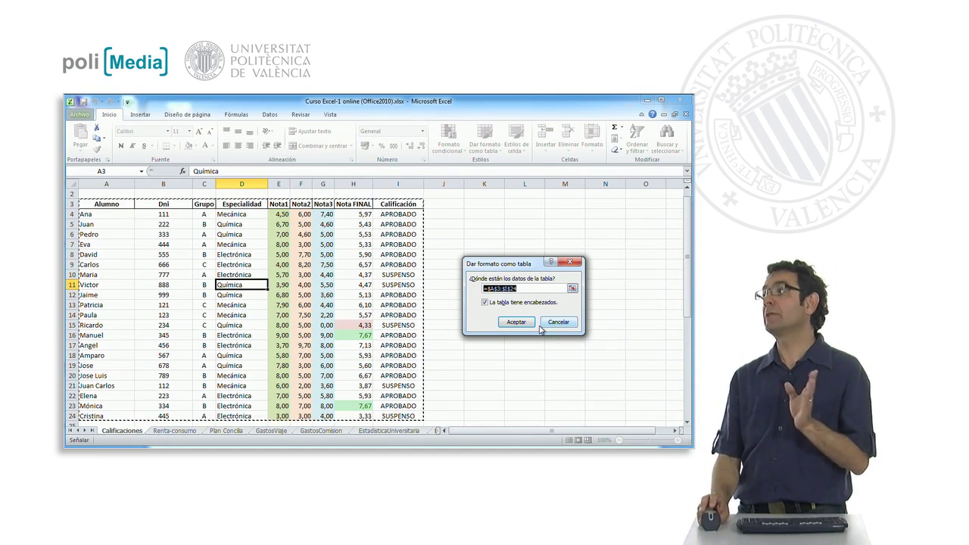
Accept the range $A$3:$I$24 with headers as a table, then reselect a cell inside it.
left_click(532, 324)
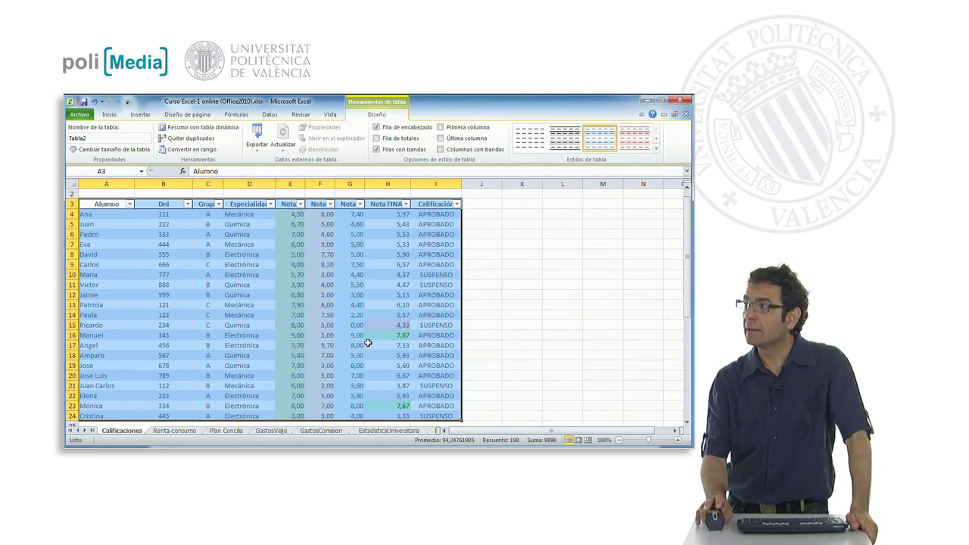
left_click(518, 325)
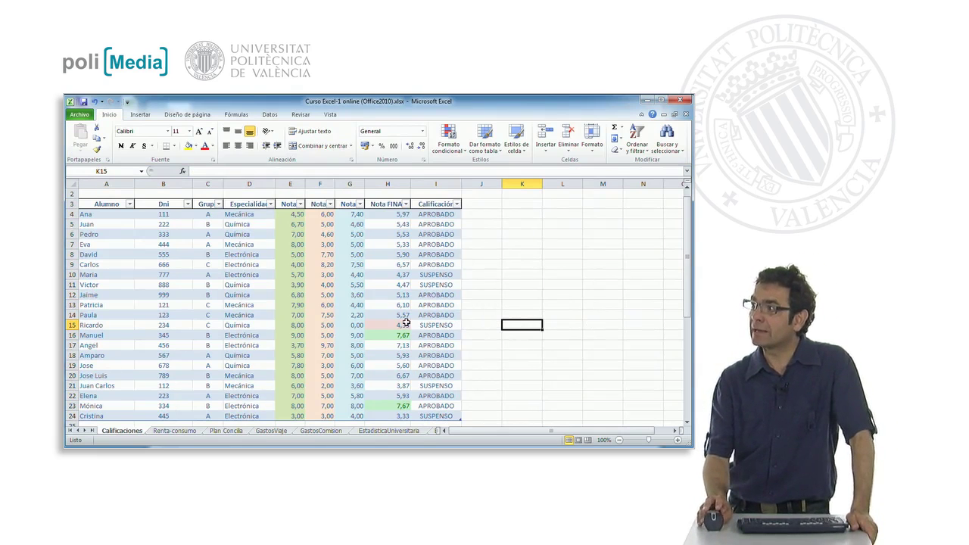
left_click(217, 288)
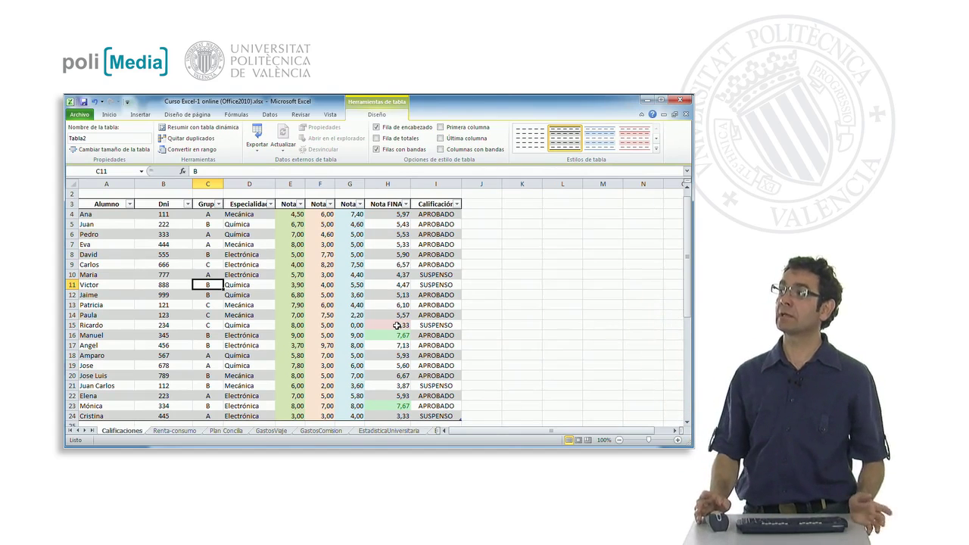
Turn off Filas con bandas, and switch Última columna and Columnas con bandas on and off again.
left_click(377, 150)
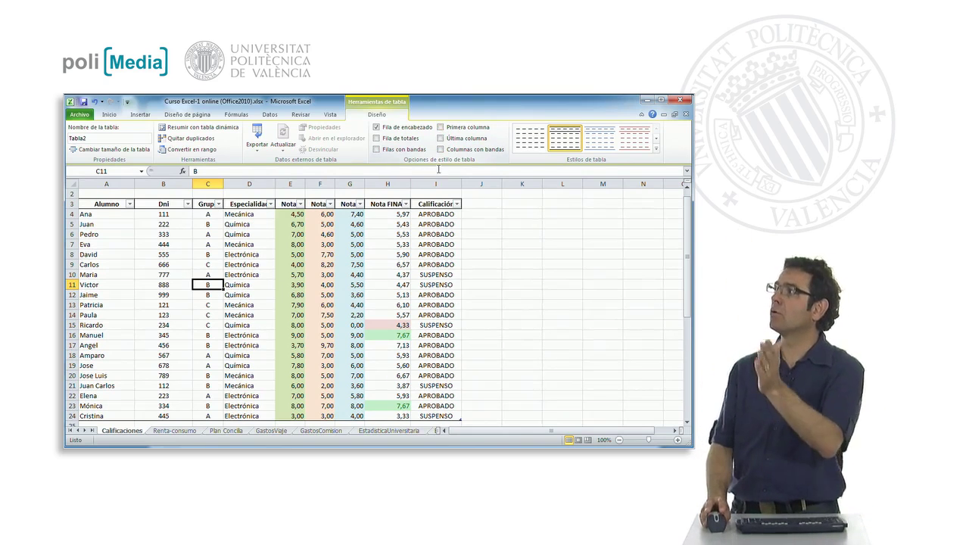
left_click(441, 138)
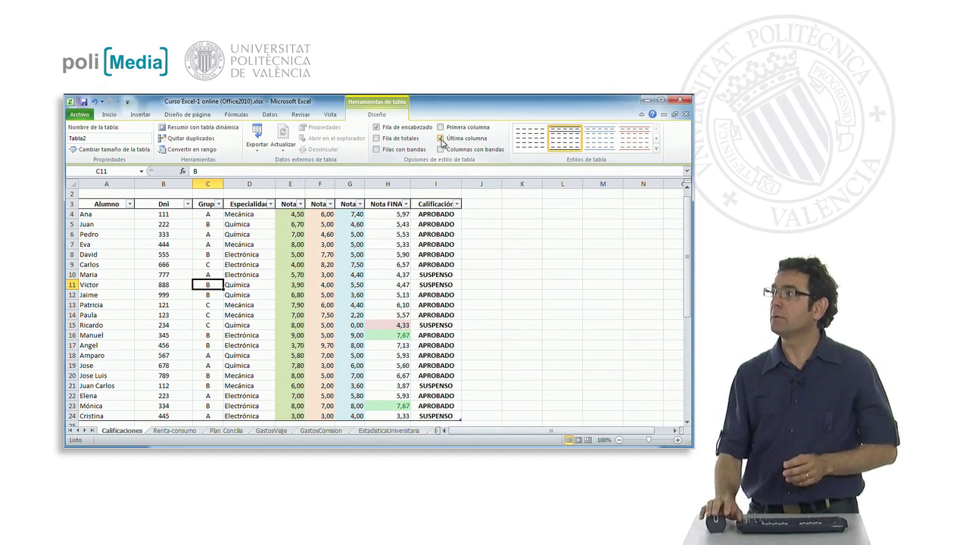
left_click(441, 149)
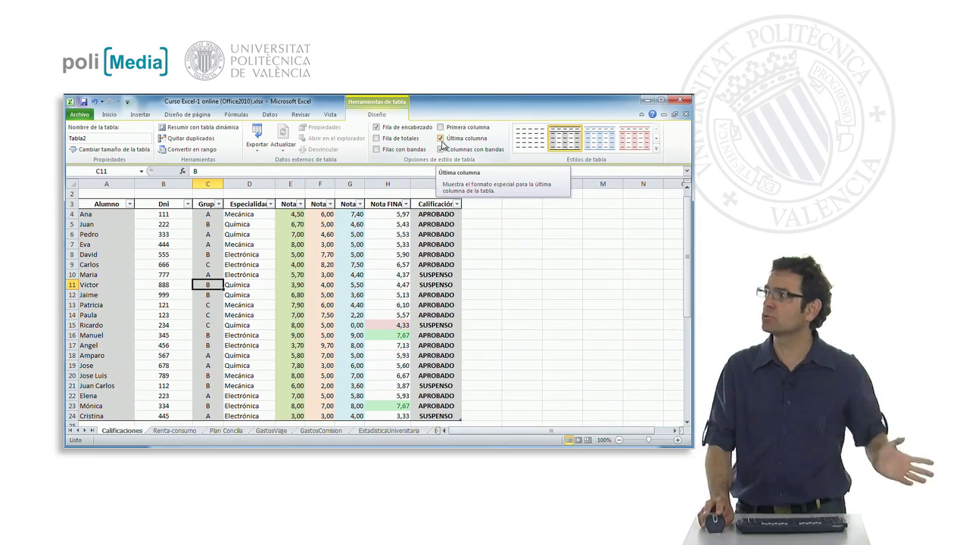
left_click(442, 150)
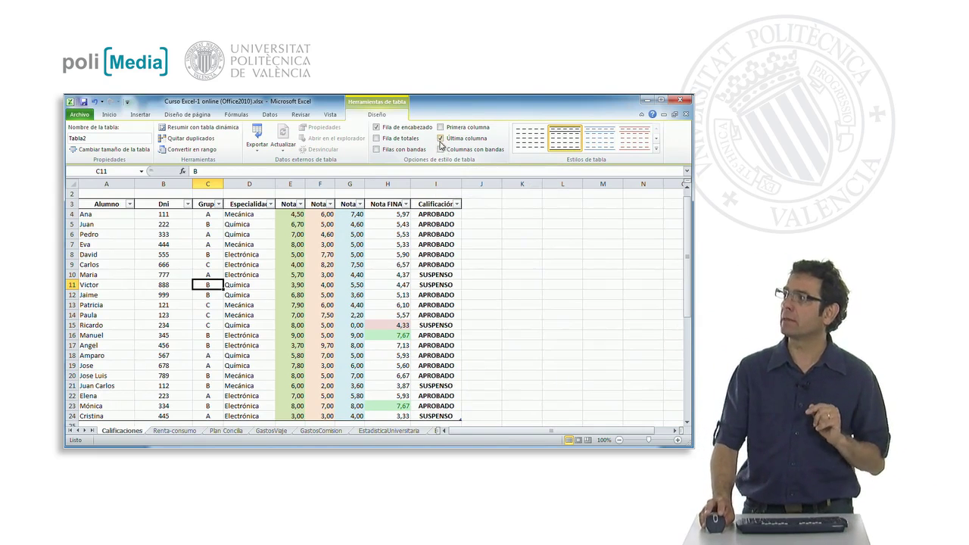
left_click(441, 139)
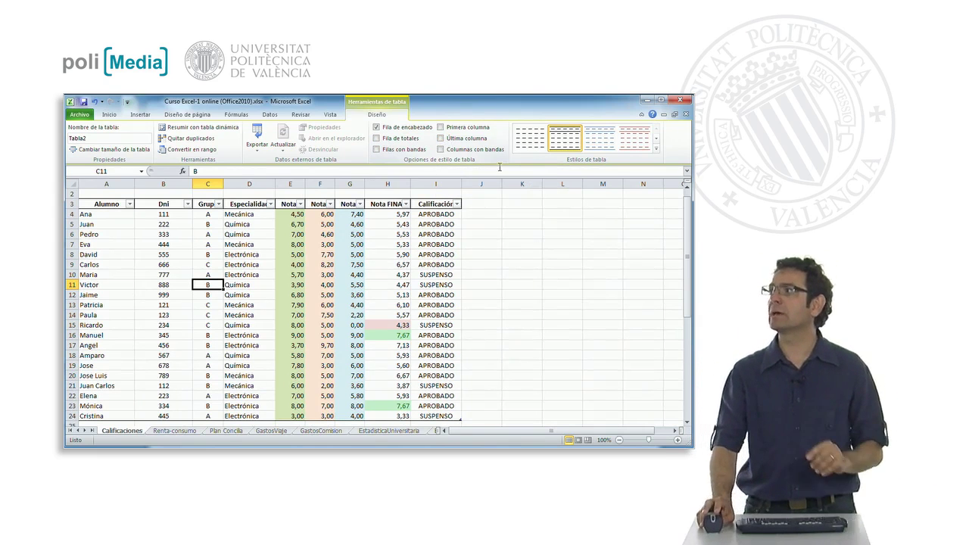
Apply the first light table style thumbnail to Tabla2.
left_click(656, 151)
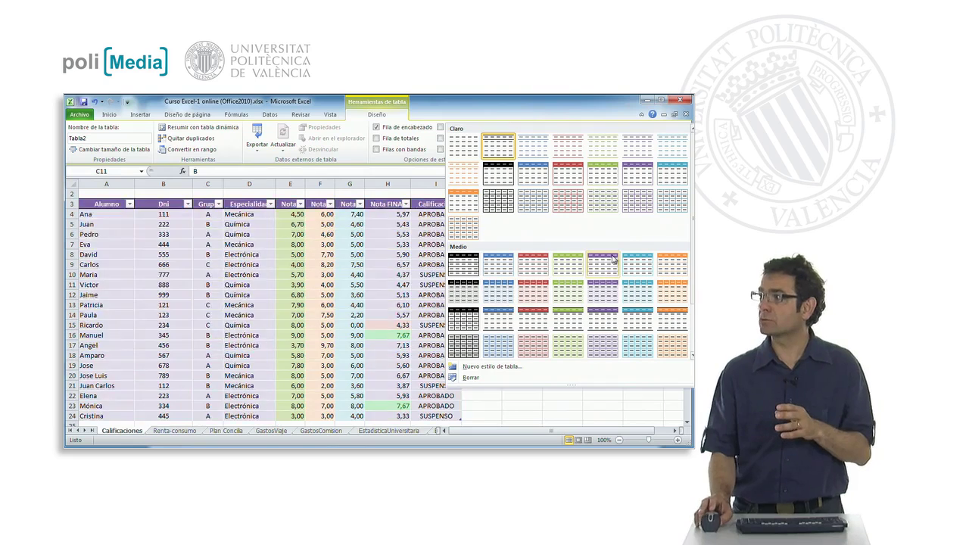
key("Escape")
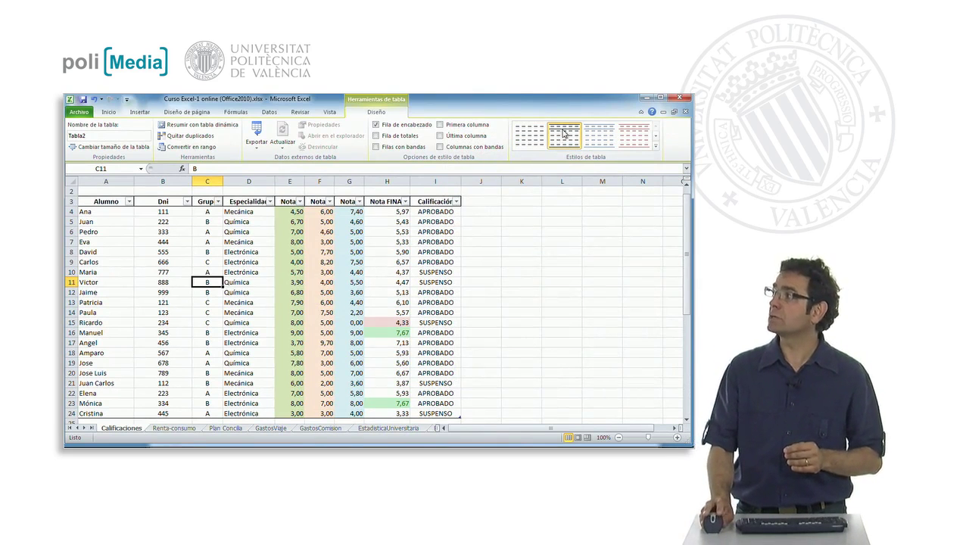
left_click(535, 138)
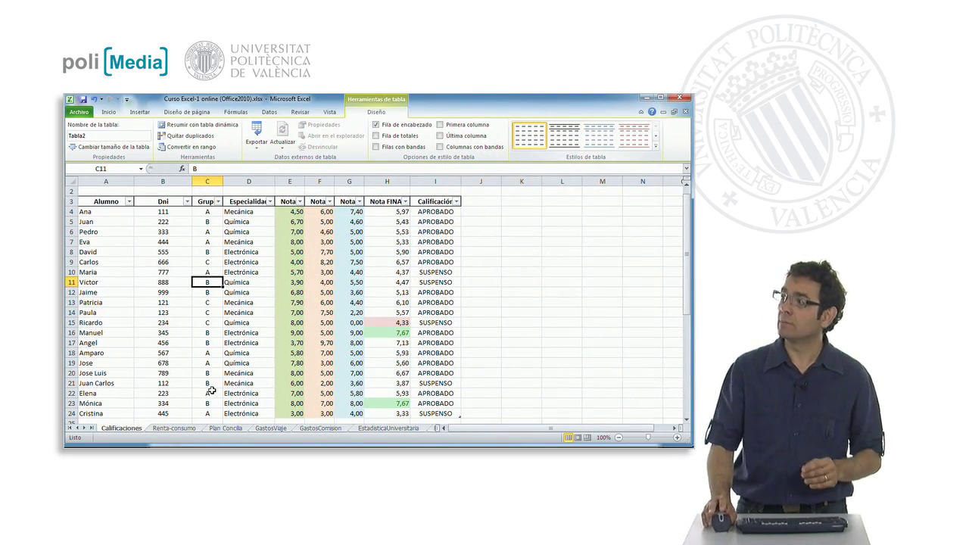